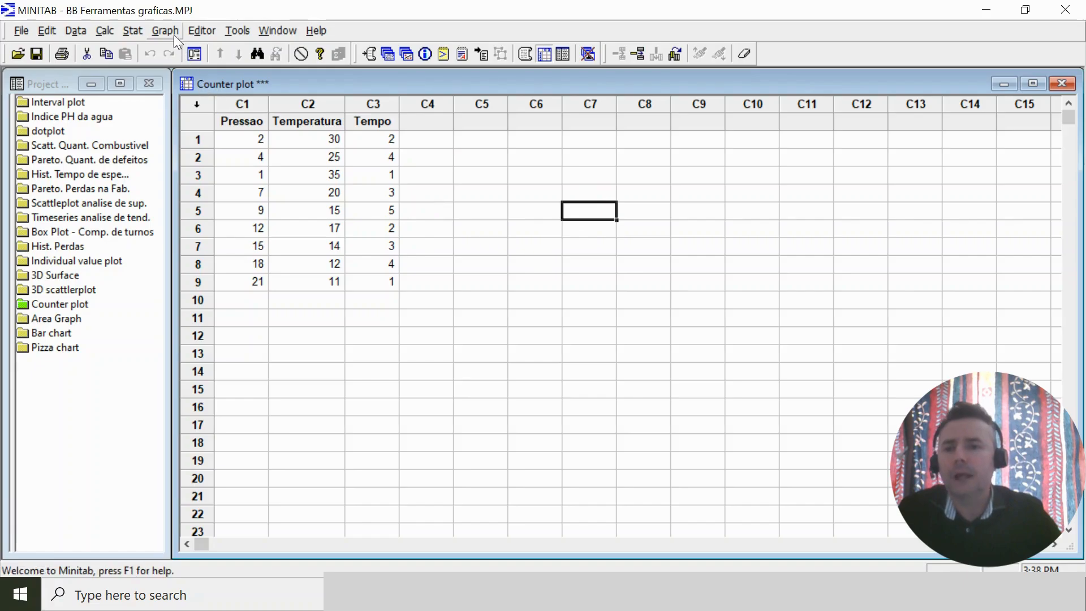
Create a contour plot with Tempo as the Z variable, Temperatura as Y and Pressao as X.
click(166, 29)
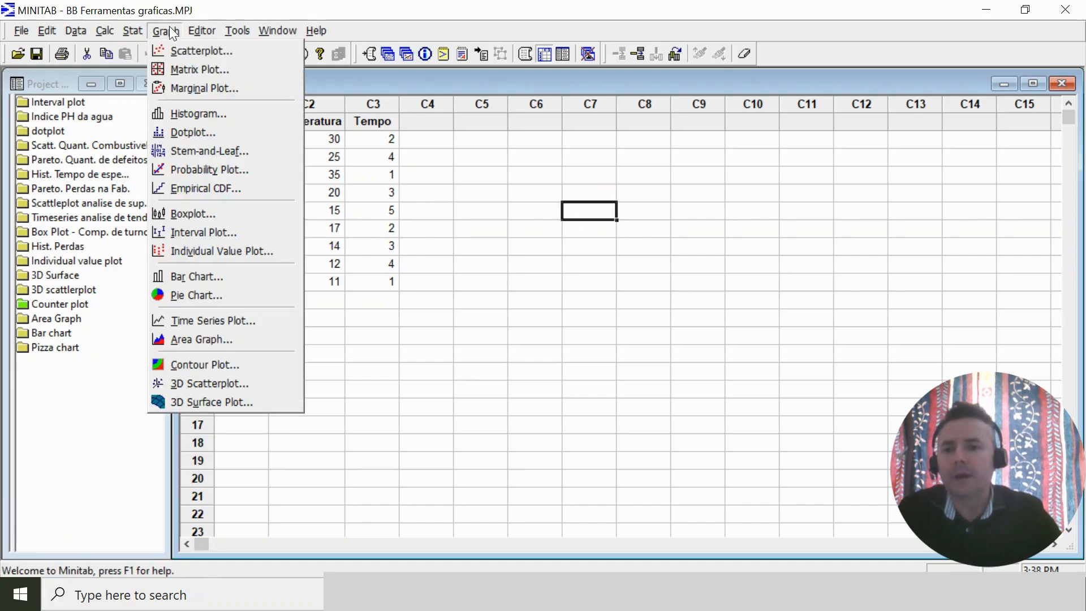
click(231, 368)
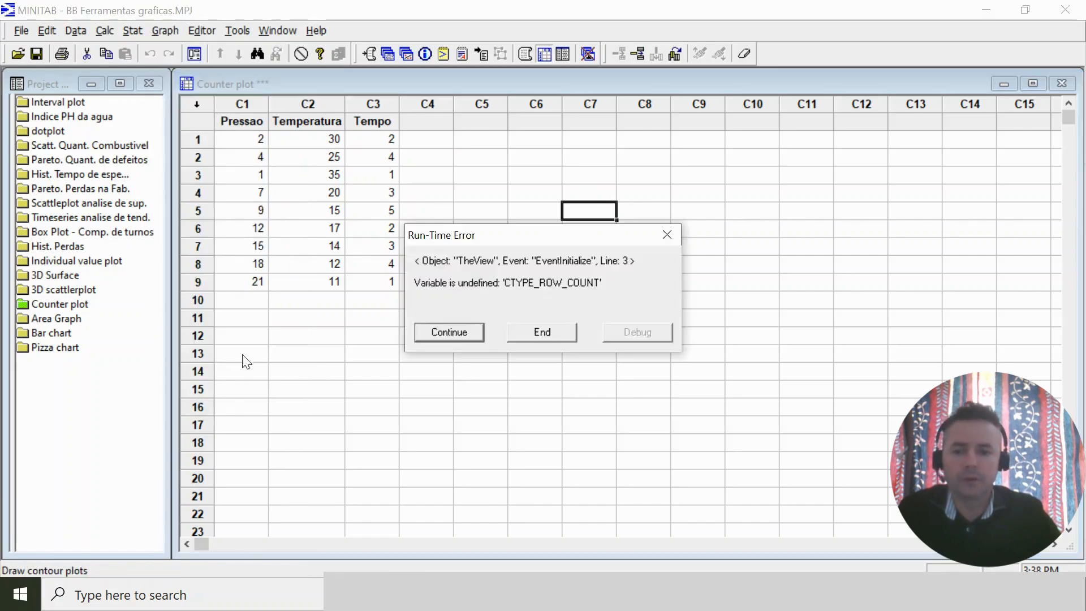
click(452, 326)
drag(542, 158, 726, 158)
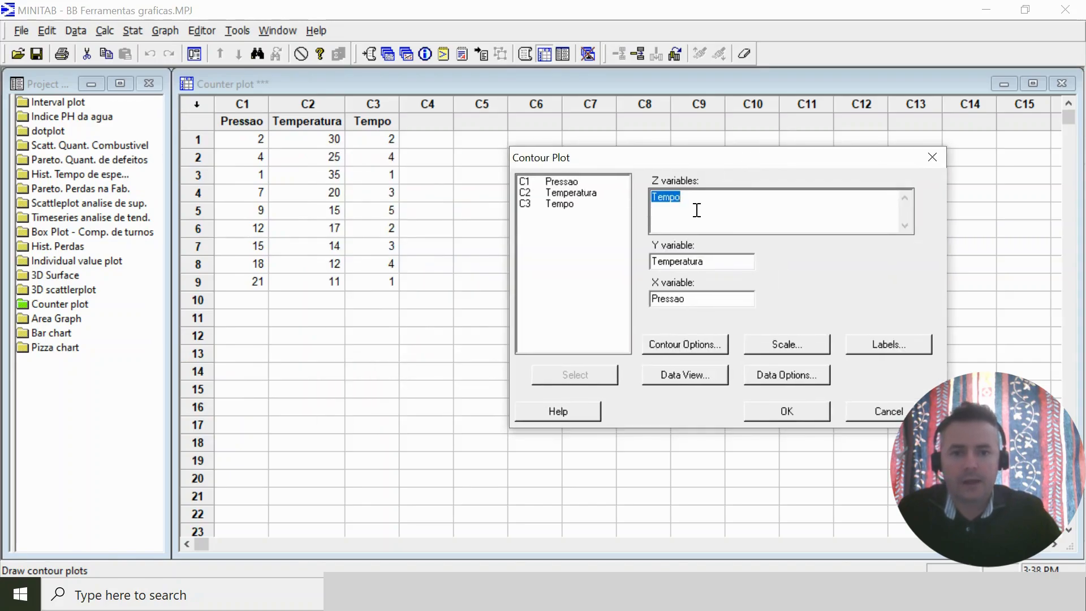
click(698, 208)
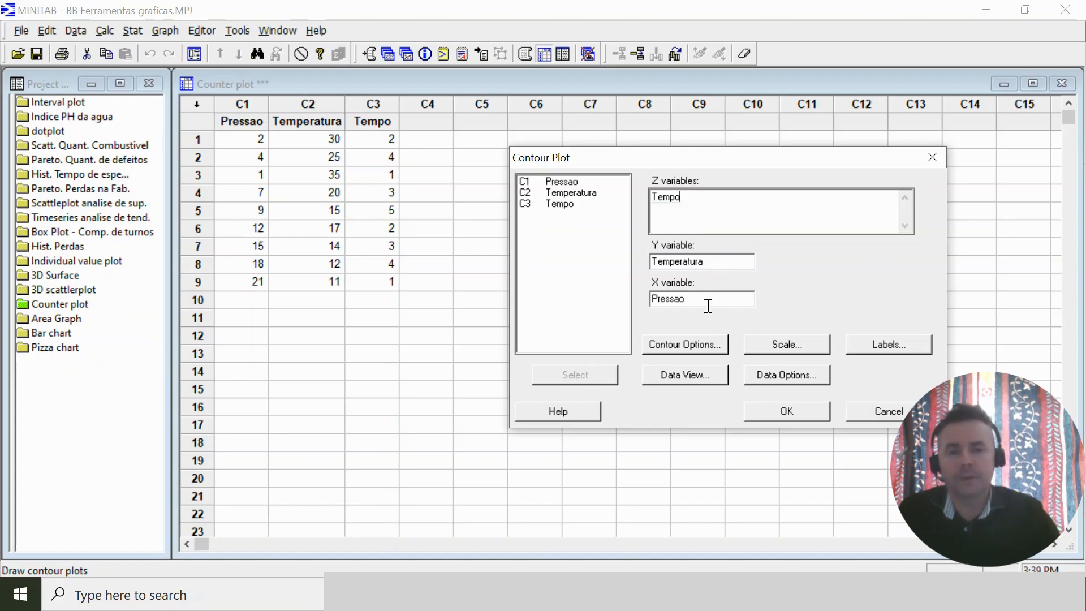
click(795, 414)
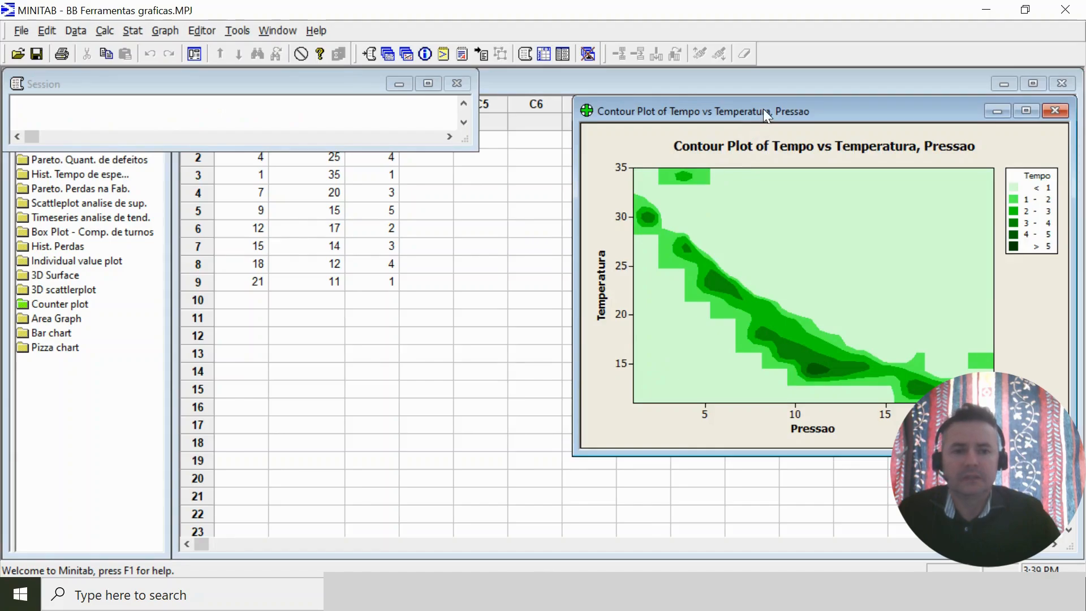
Move the Tempo contour plot window over the middle of the worksheet and examine its contour bands.
drag(762, 109, 443, 147)
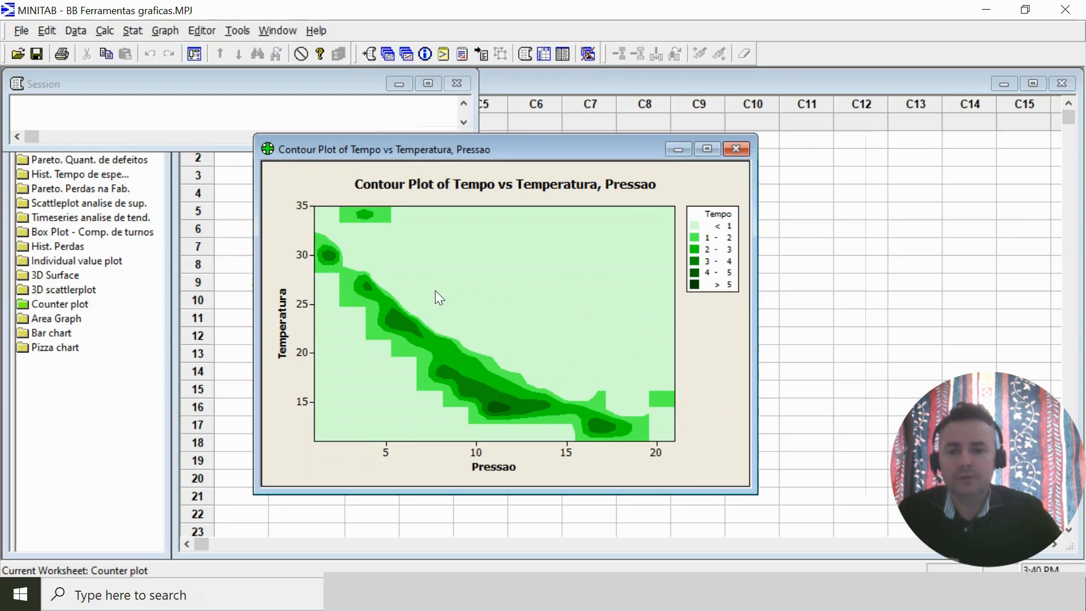
mouse_move(435, 290)
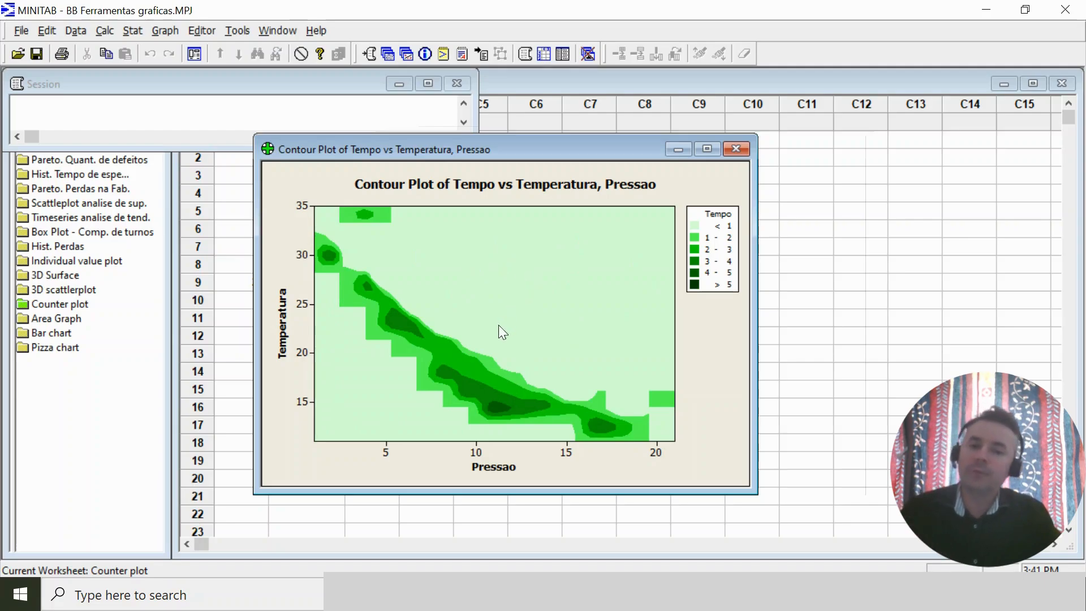
mouse_move(529, 420)
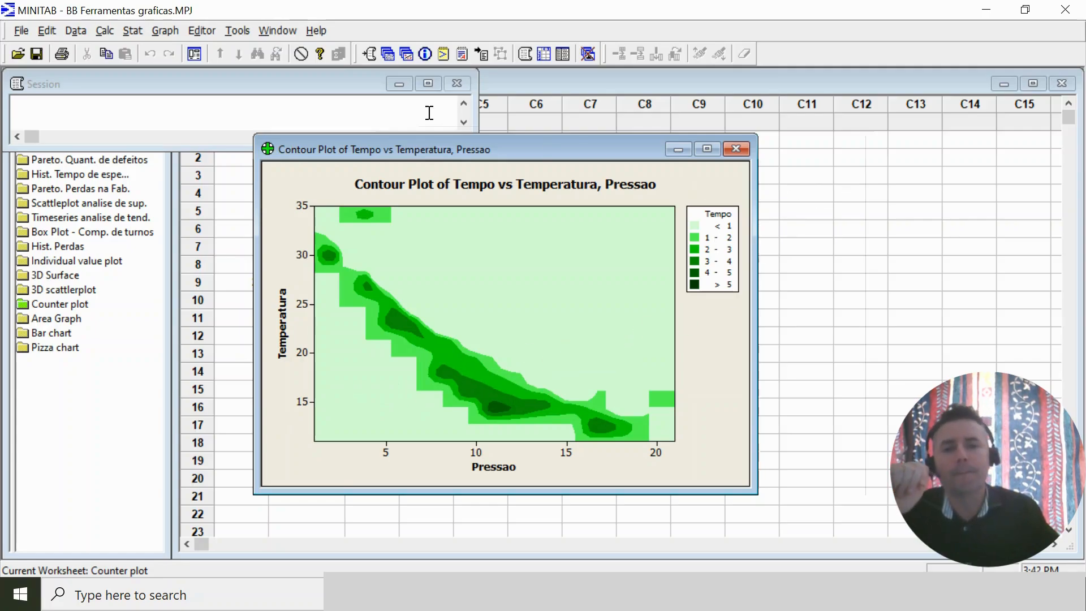
Create a second contour plot with Temperatura as the Z variable, Pressao as Y and Temperatura as X.
click(194, 54)
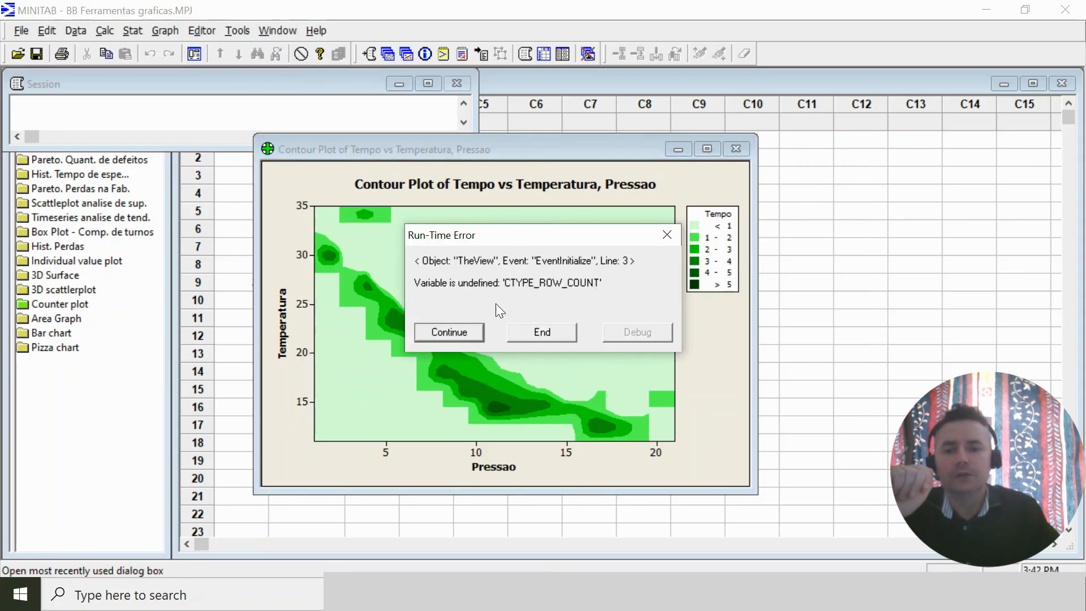
click(453, 329)
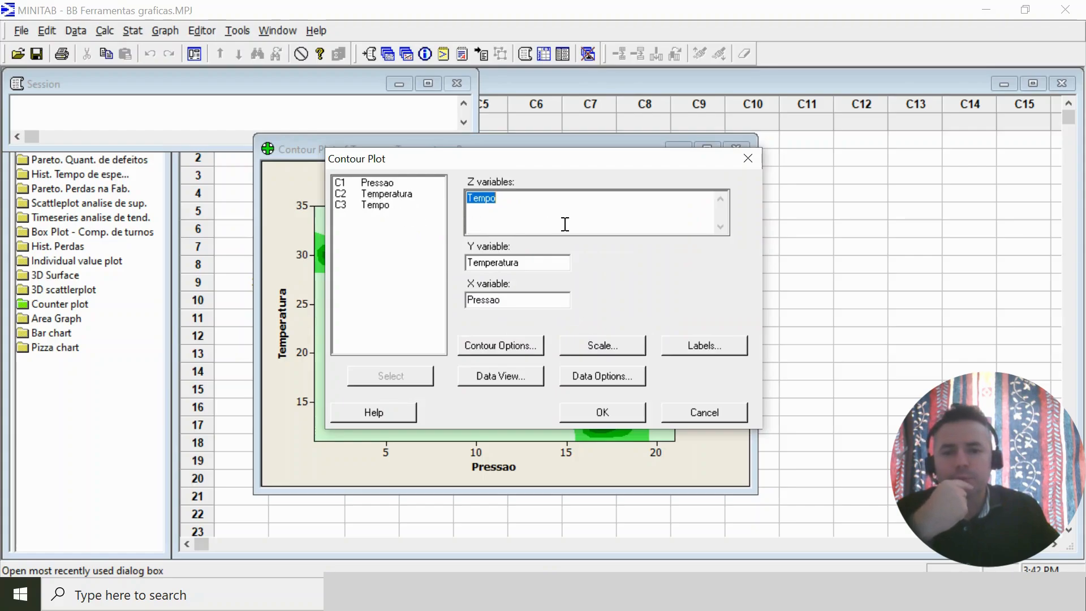
double_click(386, 195)
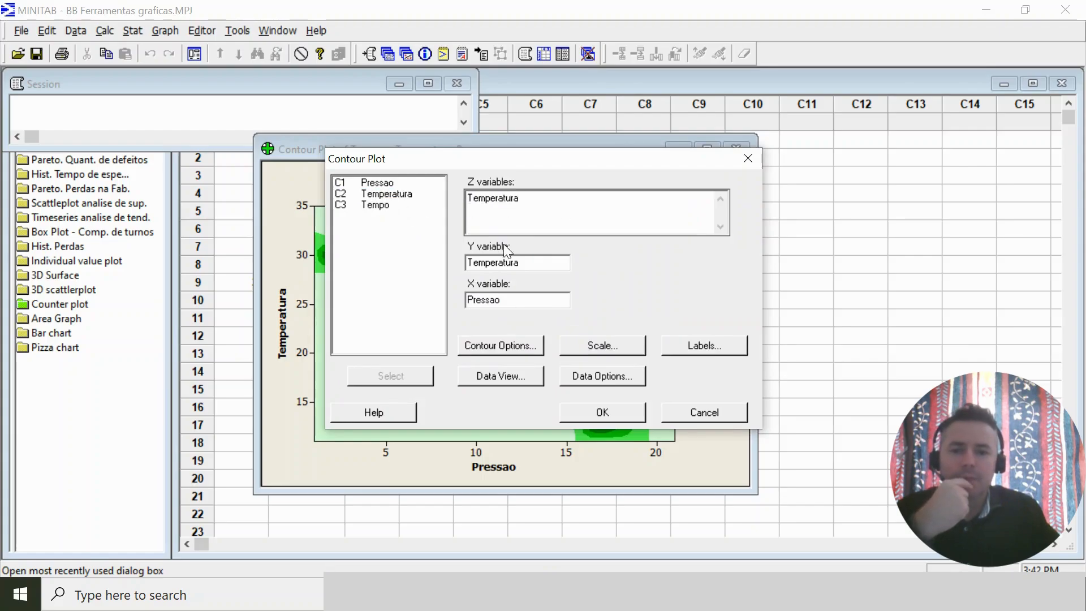
click(535, 262)
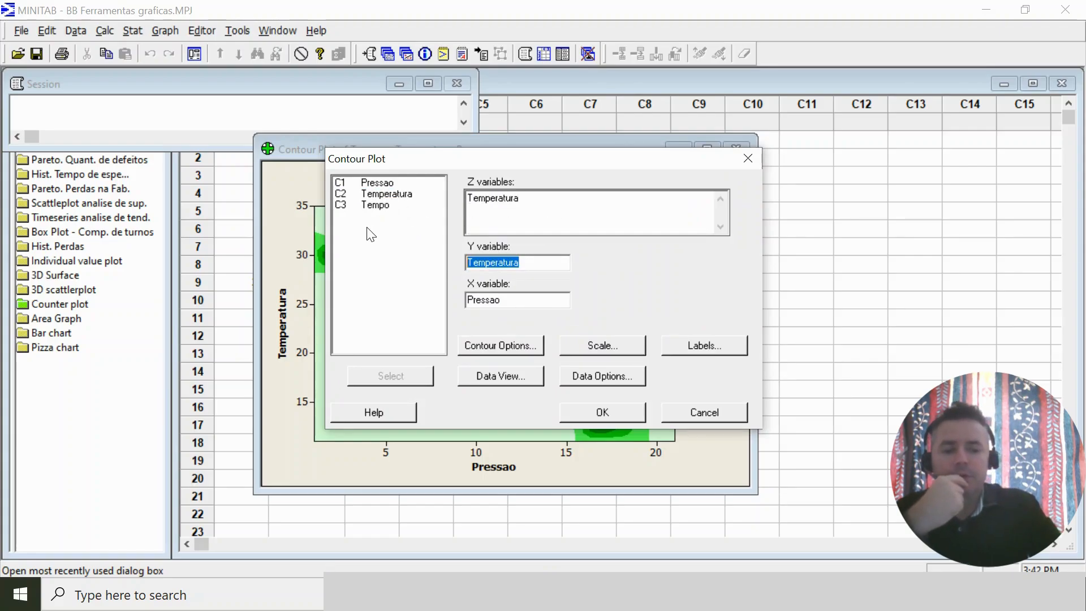
key(Delete)
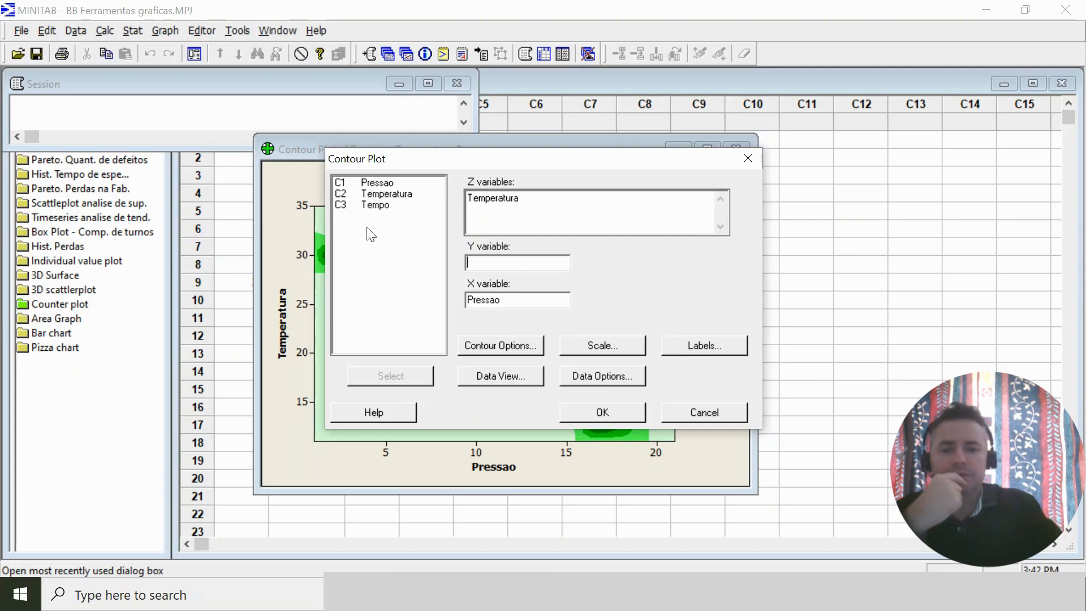
double_click(392, 186)
double_click(521, 298)
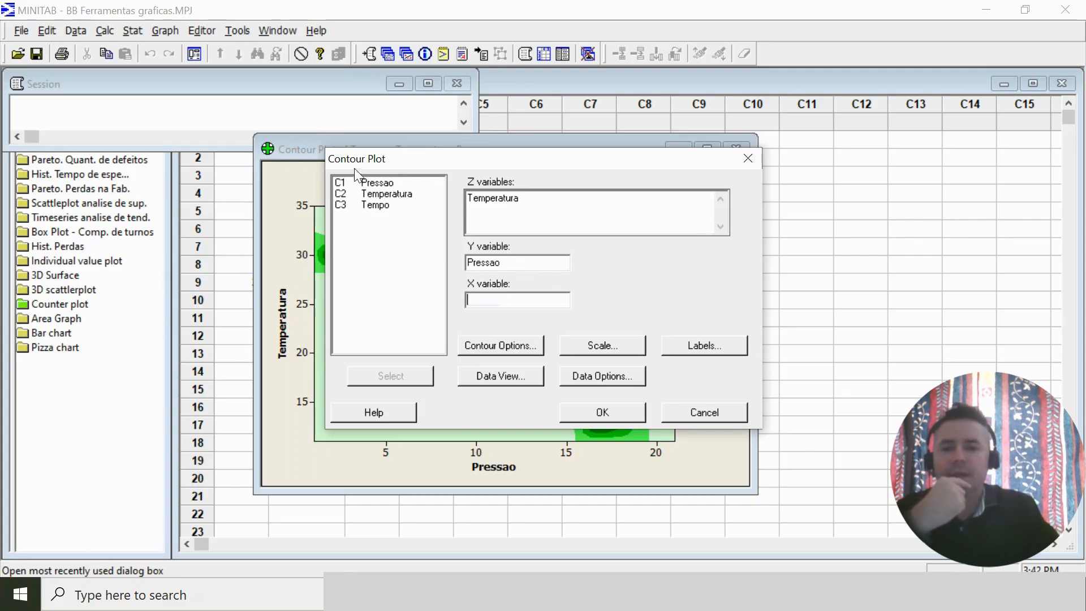
double_click(379, 193)
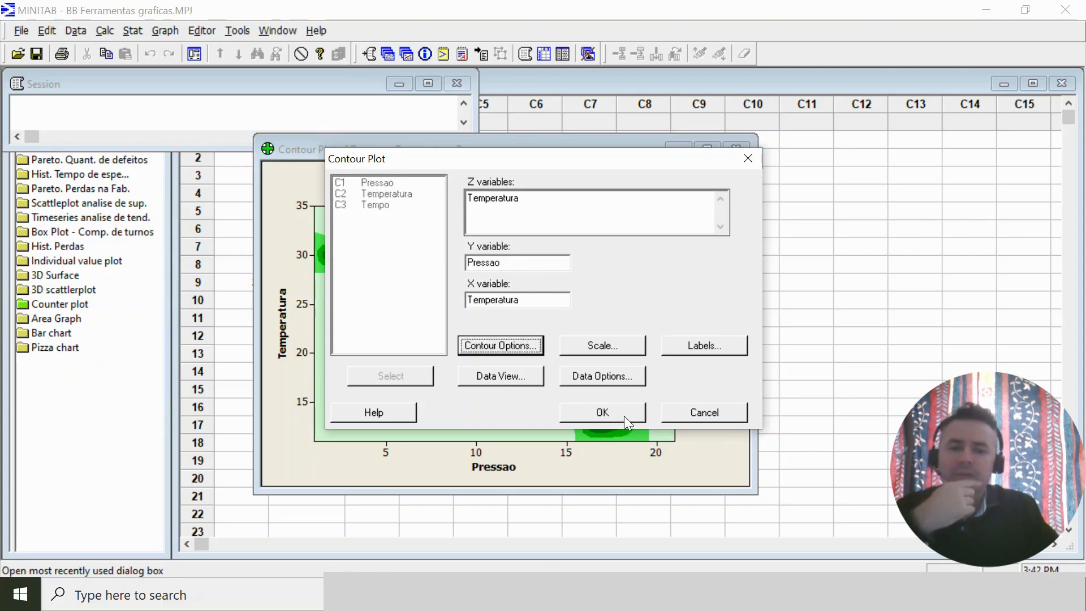
click(601, 412)
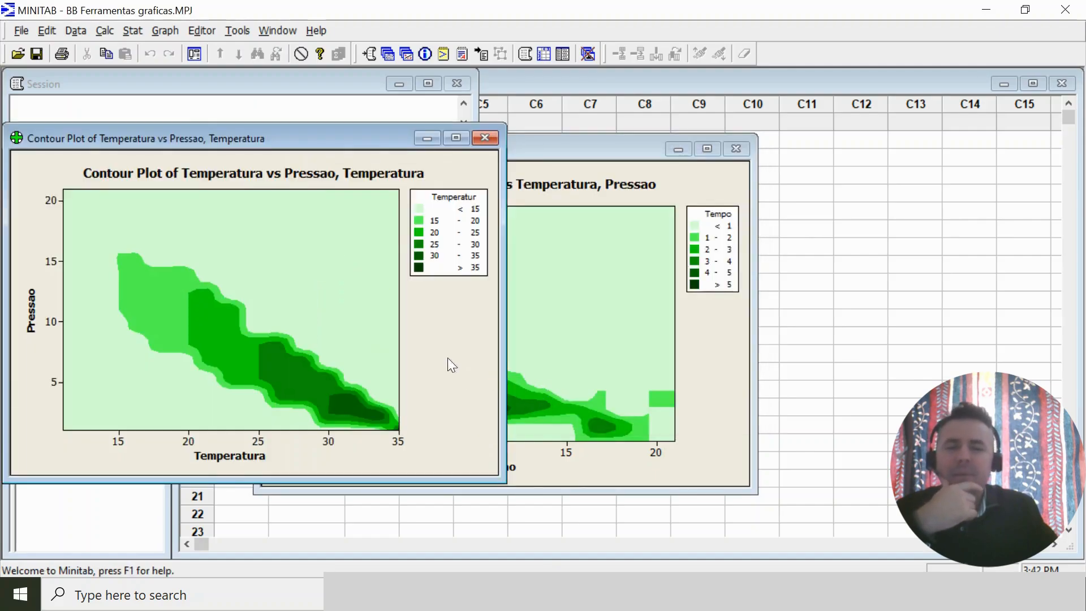
Reposition the graph of Temperatura vs Pressao, Temperatura for viewing, and close it without saving it to a separate file.
drag(345, 138, 669, 164)
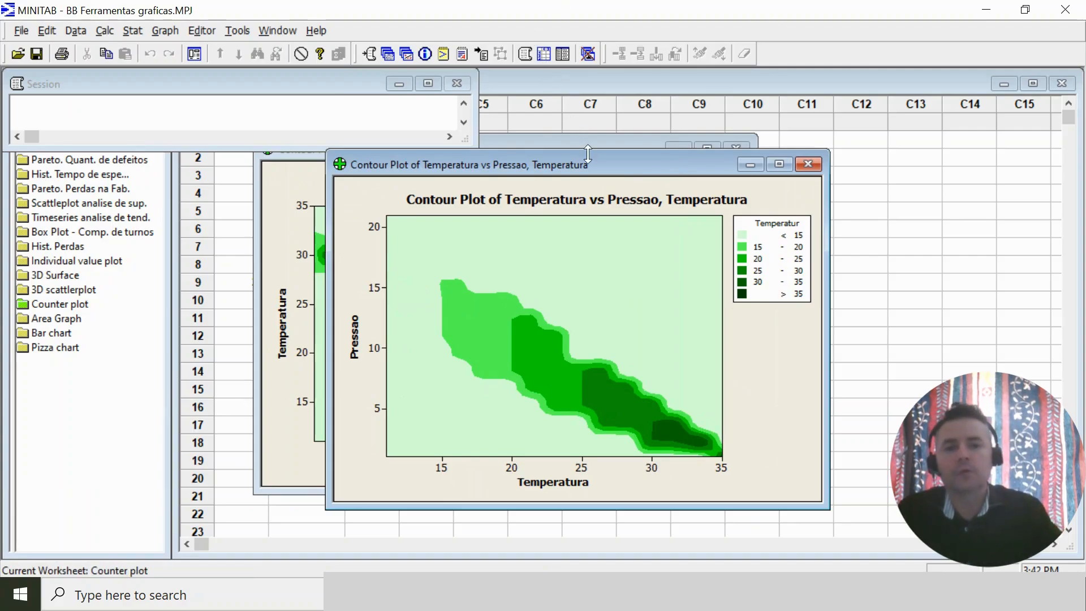
drag(588, 152, 587, 148)
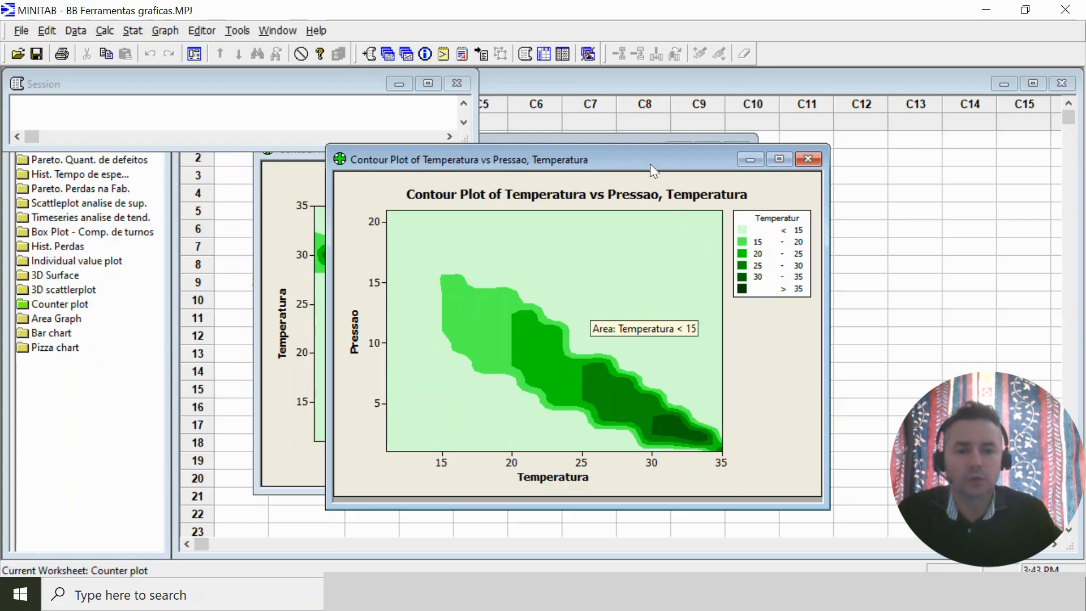
drag(646, 156, 630, 168)
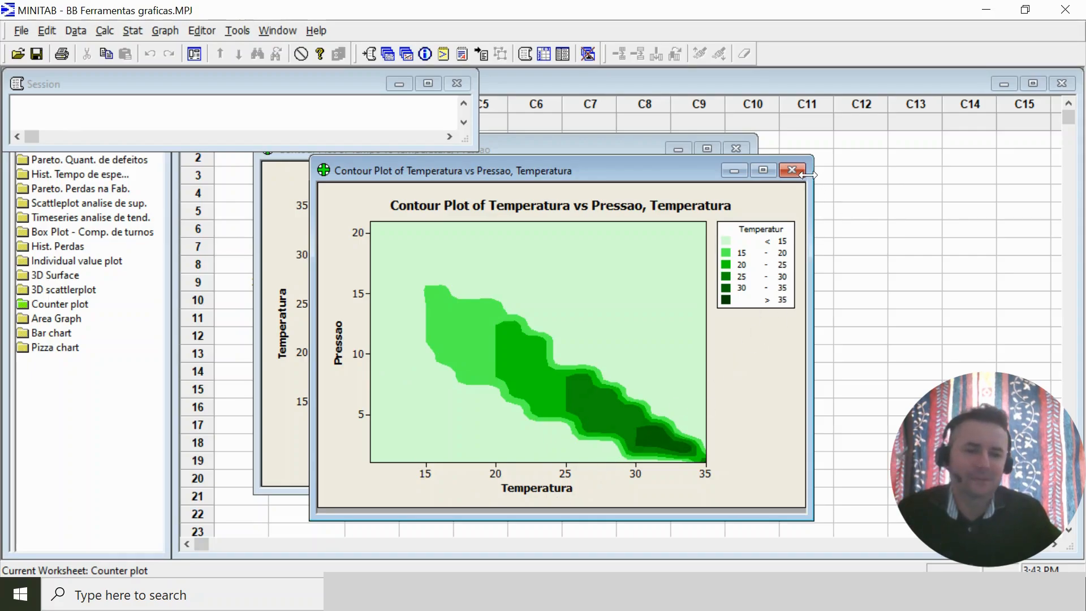
click(791, 170)
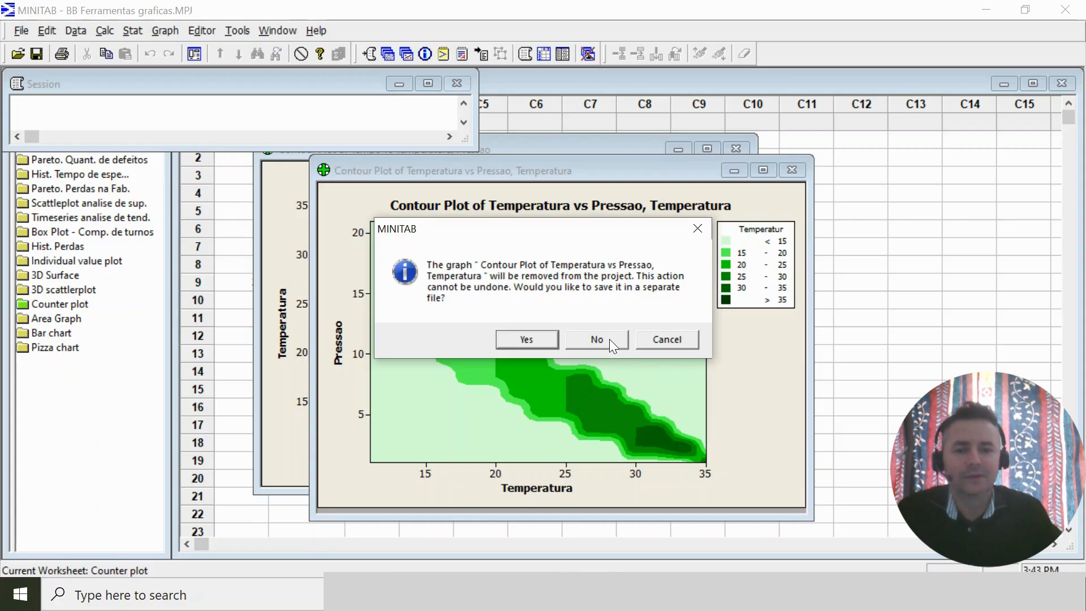
click(611, 338)
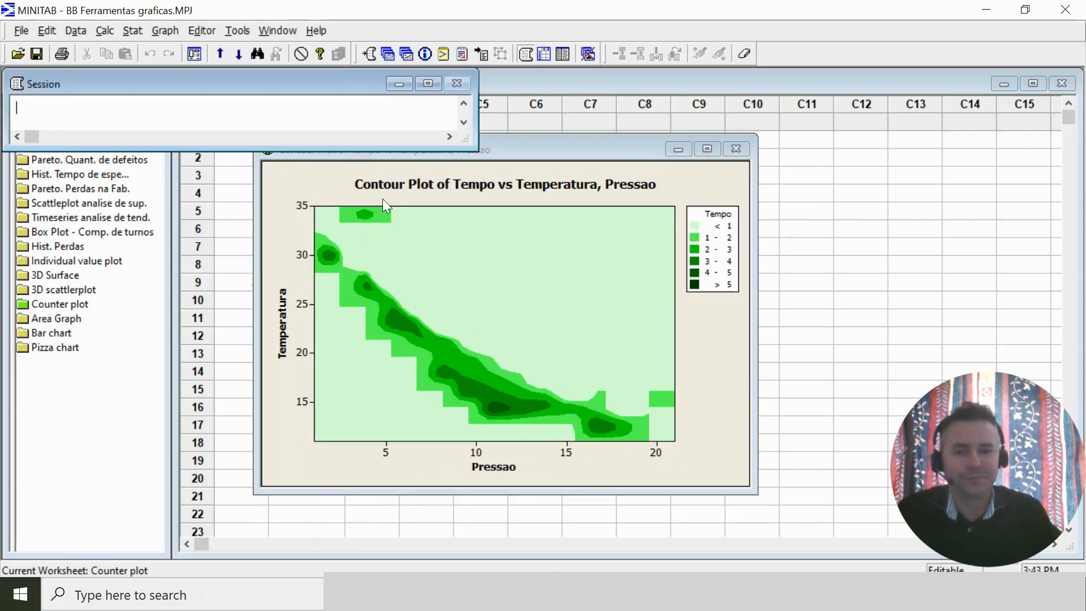
Create a contour plot with Temperatura as the Z variable, Pressao as Y and Tempo as X.
click(194, 55)
click(447, 333)
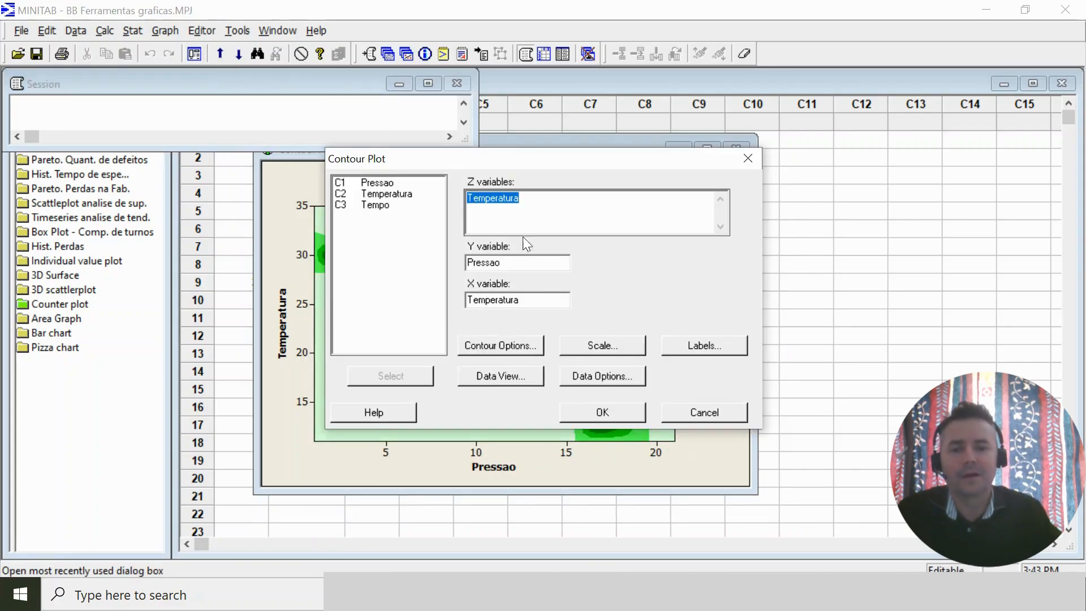
click(537, 199)
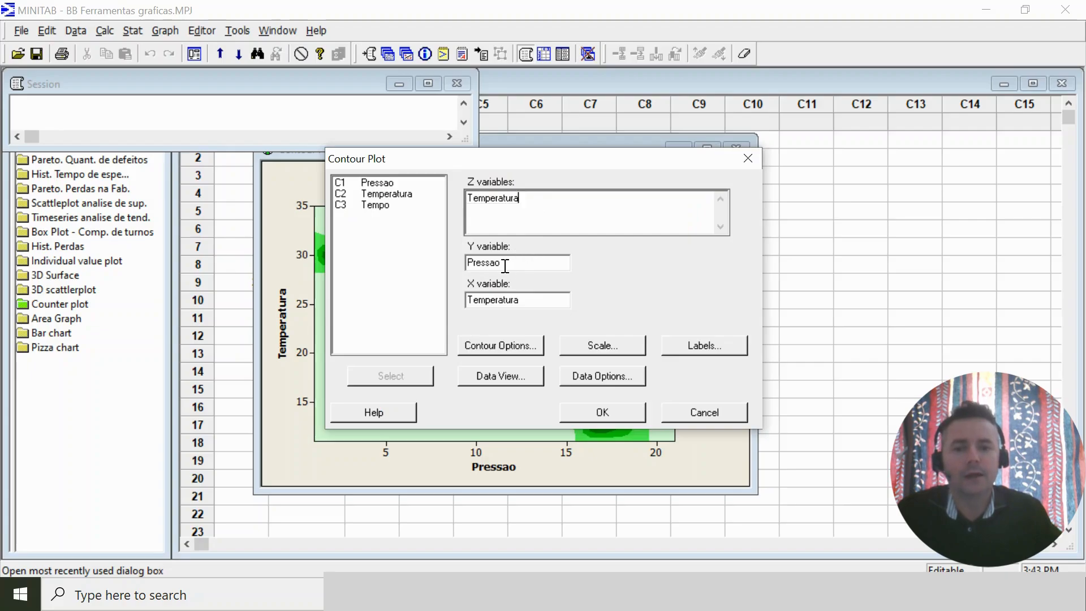
double_click(542, 300)
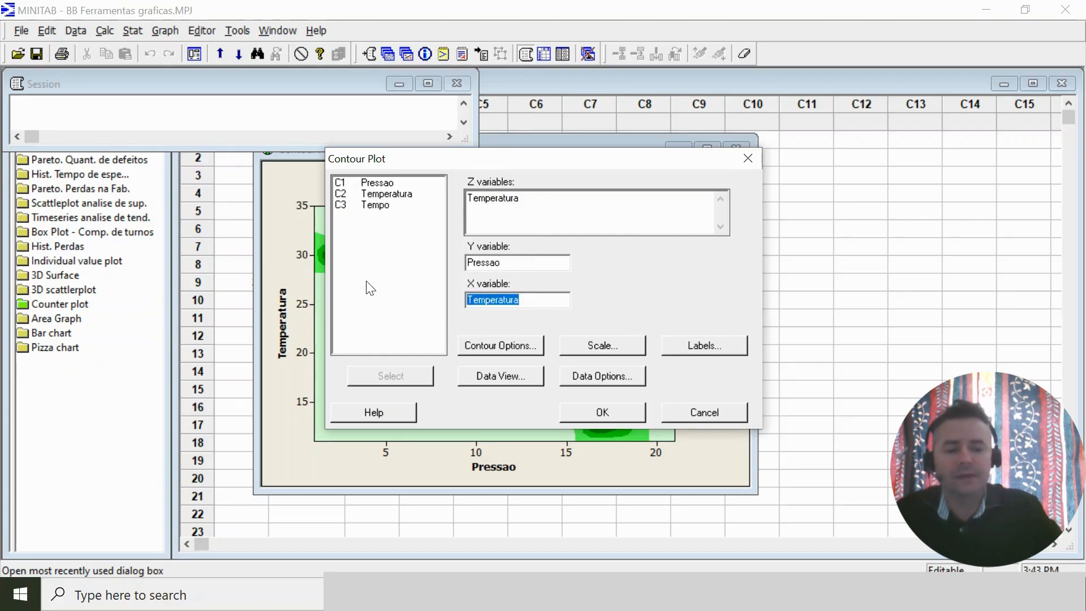
double_click(370, 206)
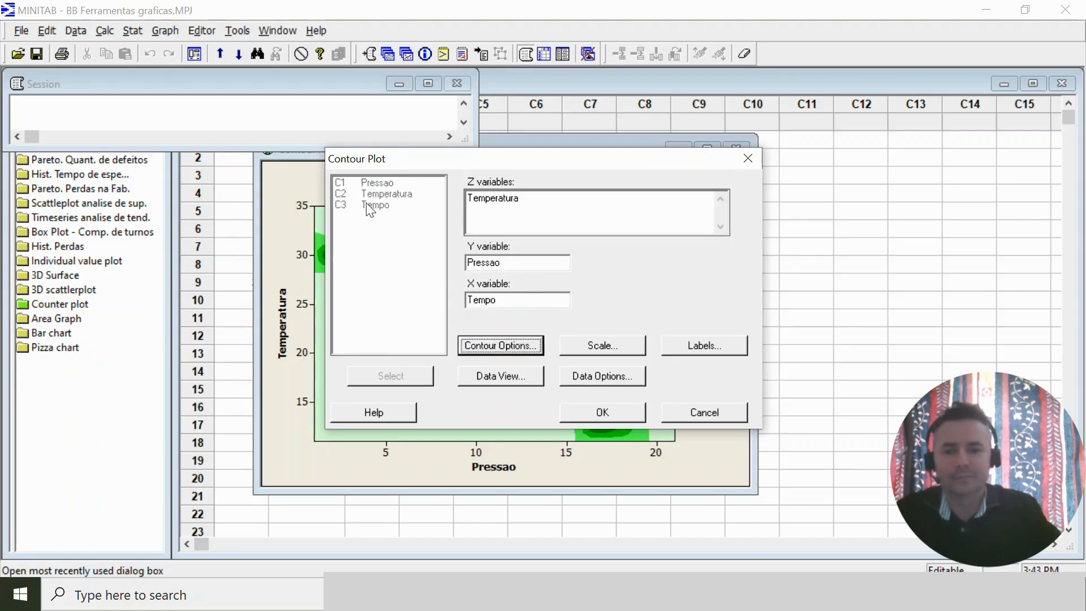
click(596, 405)
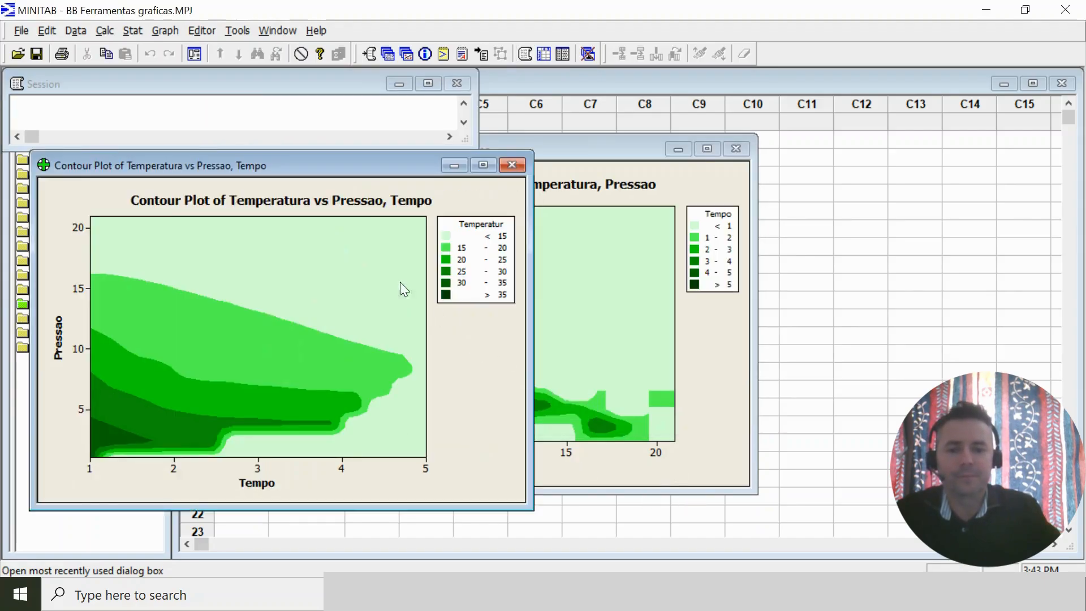
Maximize the contour plot of Temperatura vs Pressao, Tempo and examine its darkest contour area.
drag(355, 172, 600, 170)
click(706, 162)
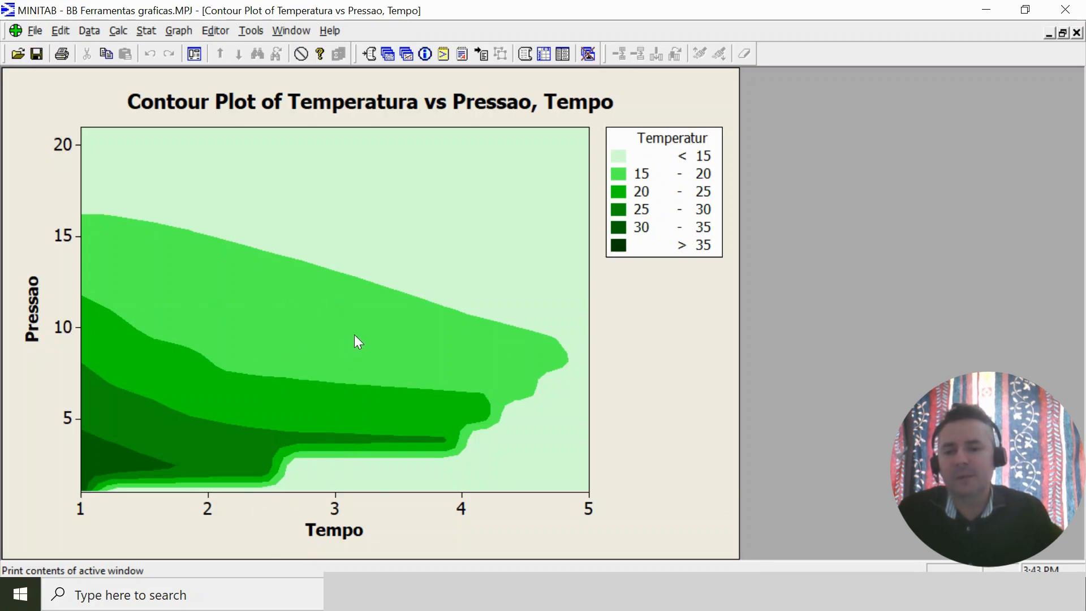
mouse_move(355, 342)
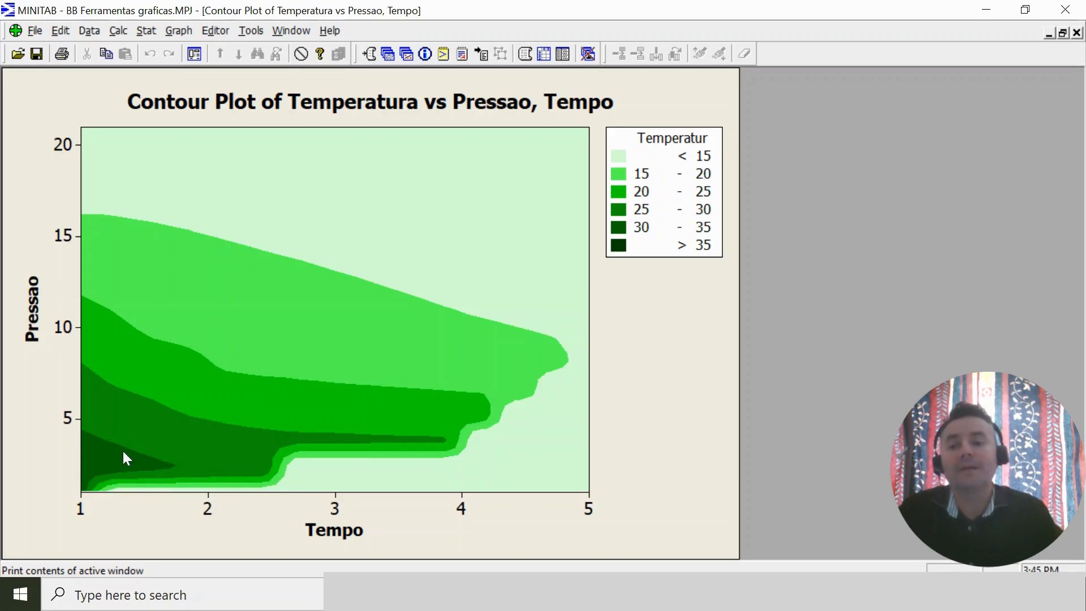
mouse_move(112, 453)
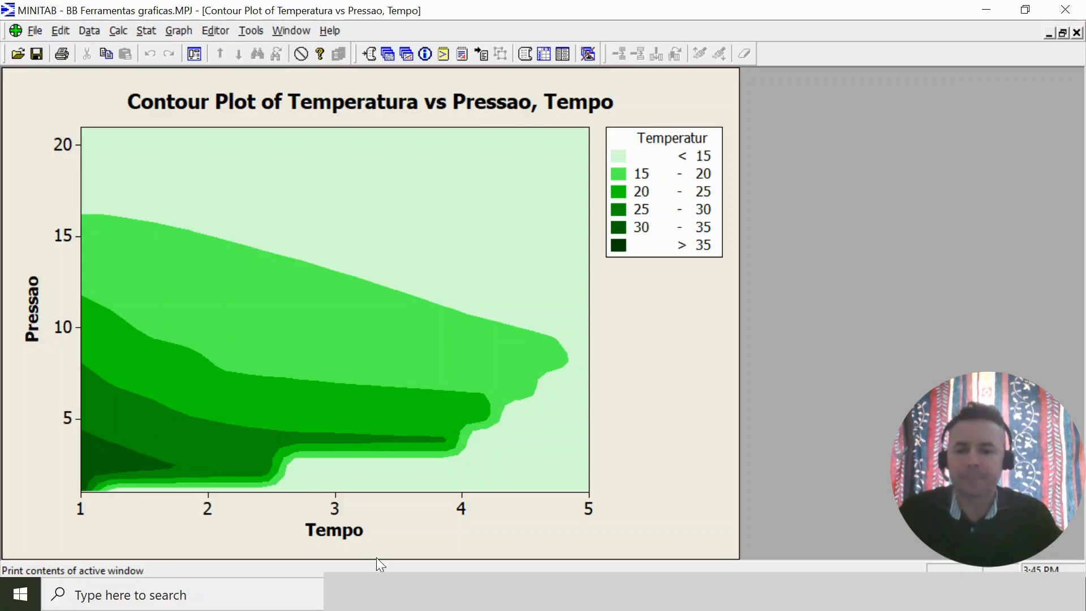
Create a contour plot with Pressao as the Z variable, Tempo as Y and Temperatura as X.
click(194, 53)
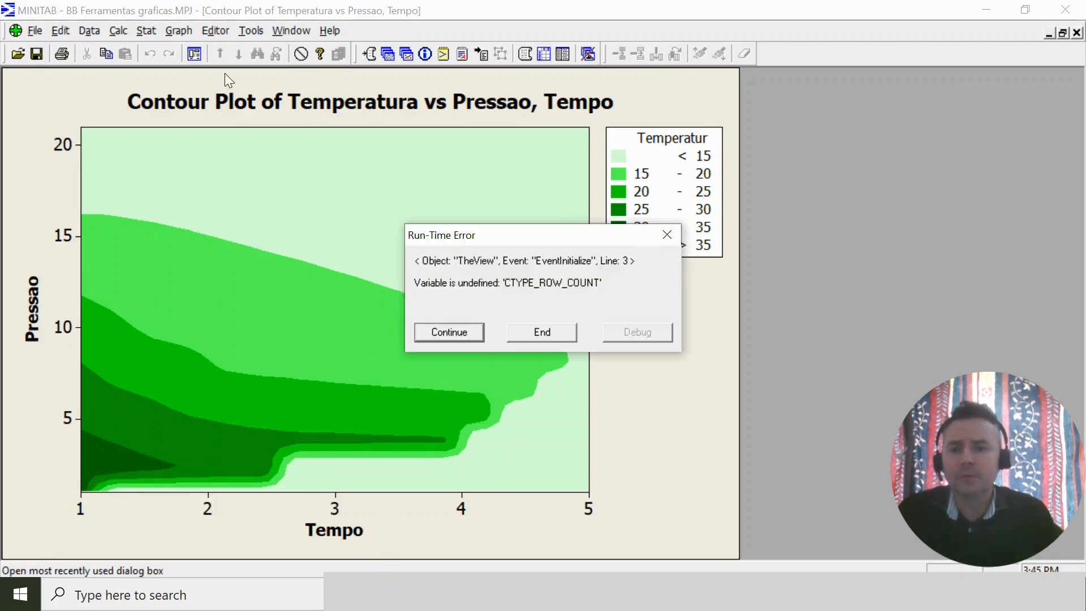
click(460, 332)
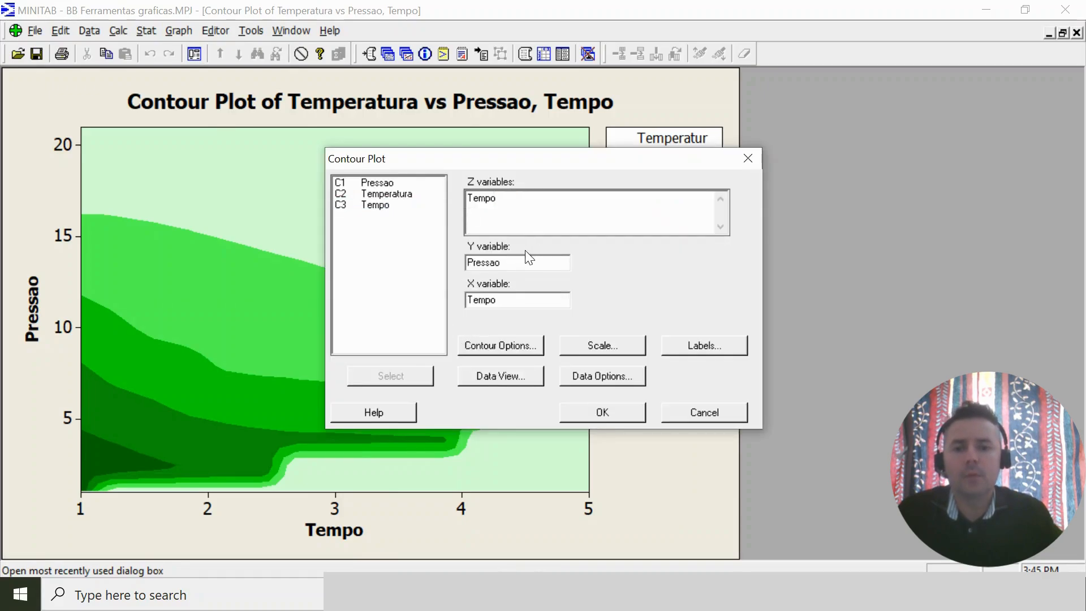
double_click(512, 303)
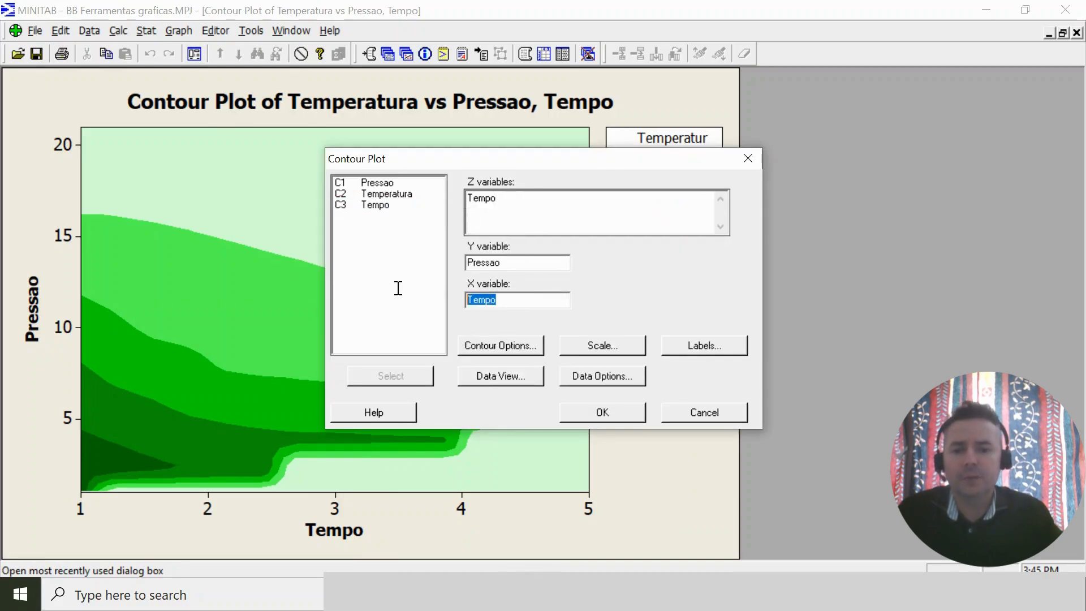
key(BackSpace)
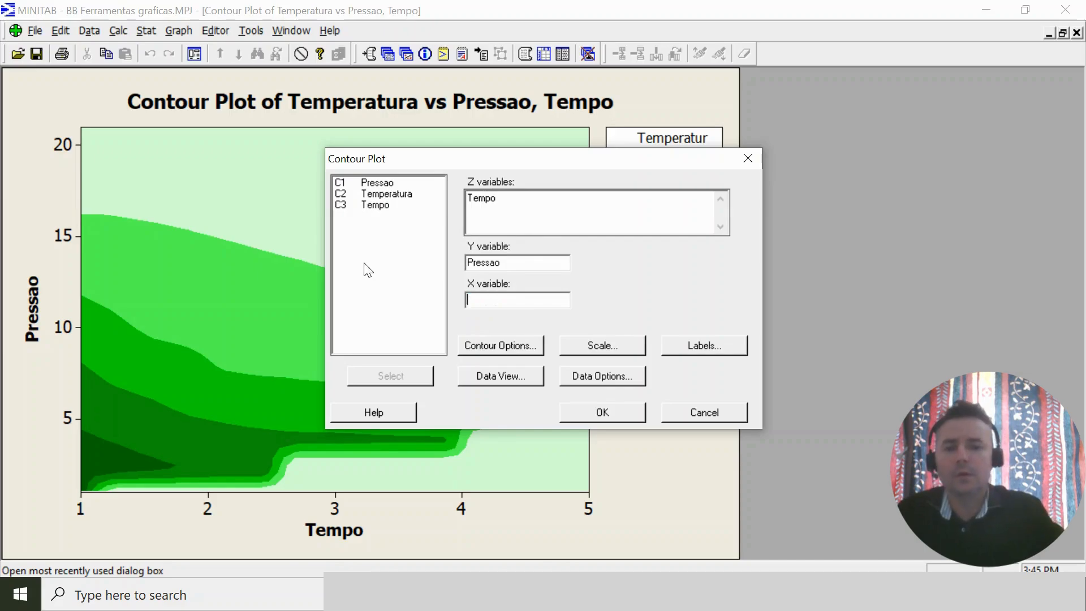
double_click(387, 194)
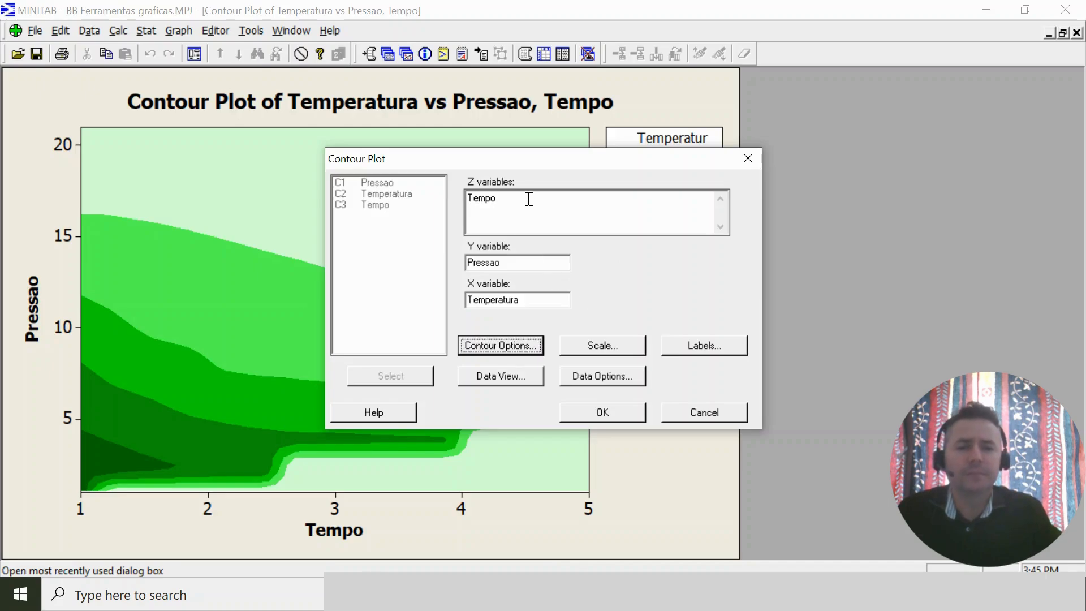
click(529, 199)
double_click(480, 199)
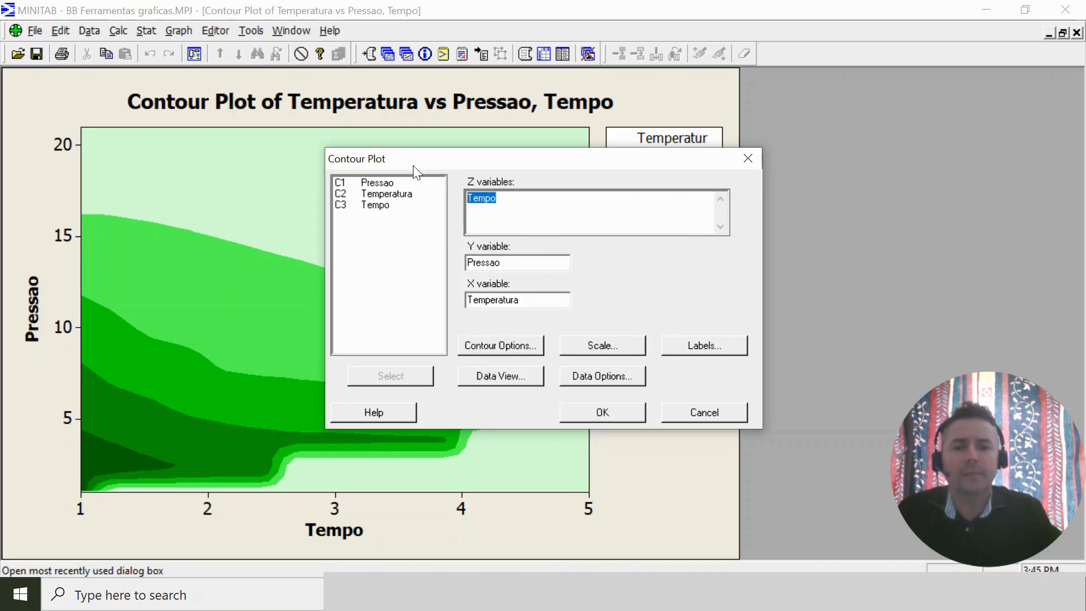
double_click(378, 182)
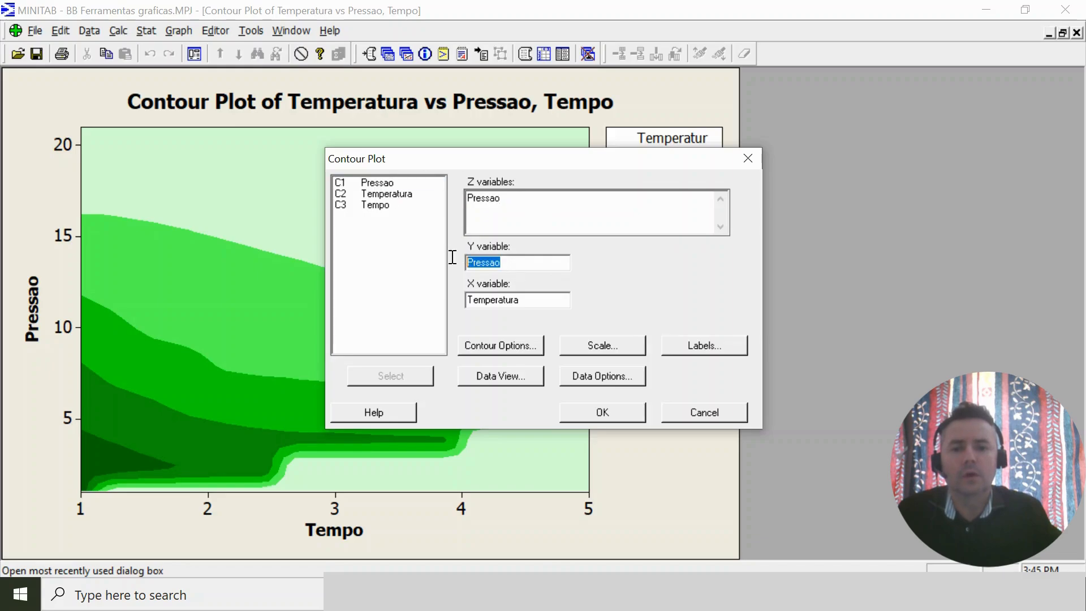
double_click(375, 205)
click(541, 300)
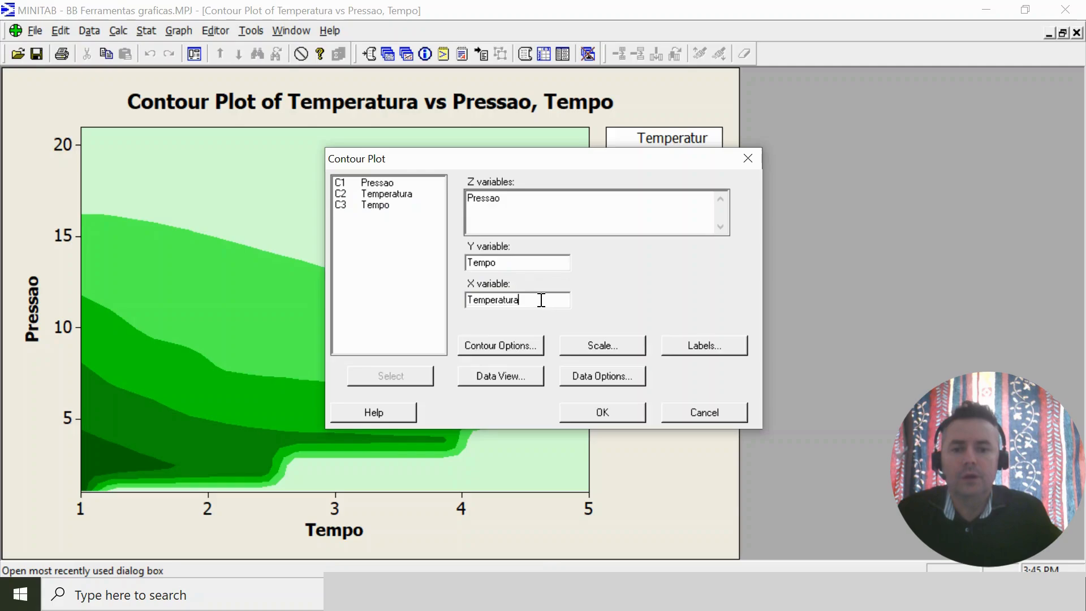
click(609, 415)
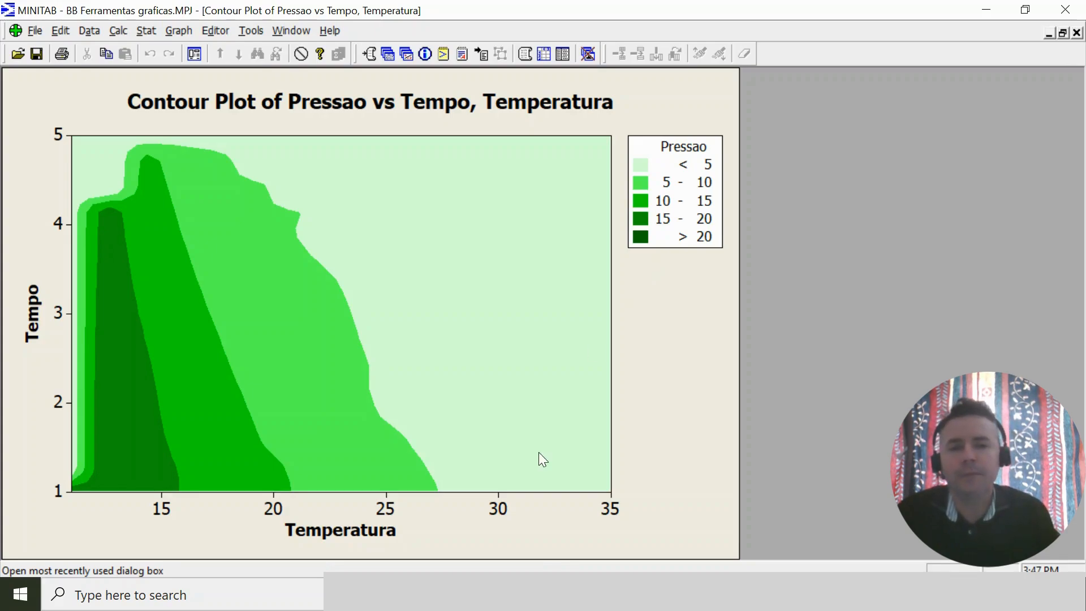
Try a Gray one-color ramp as the fill of the contour areas, undo the color change and deselect the areas.
click(313, 302)
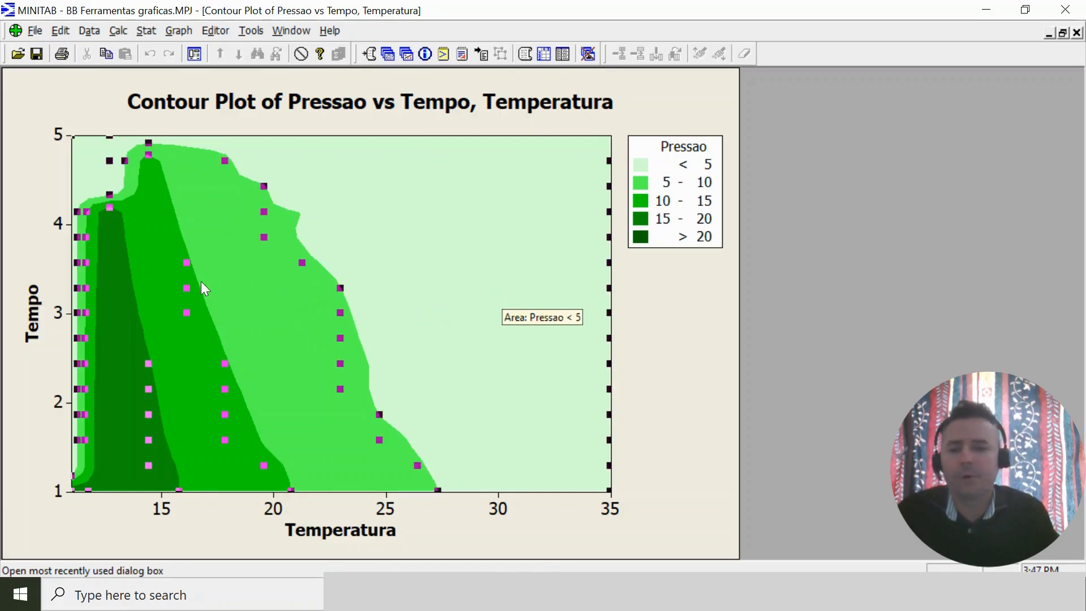
double_click(252, 314)
click(439, 328)
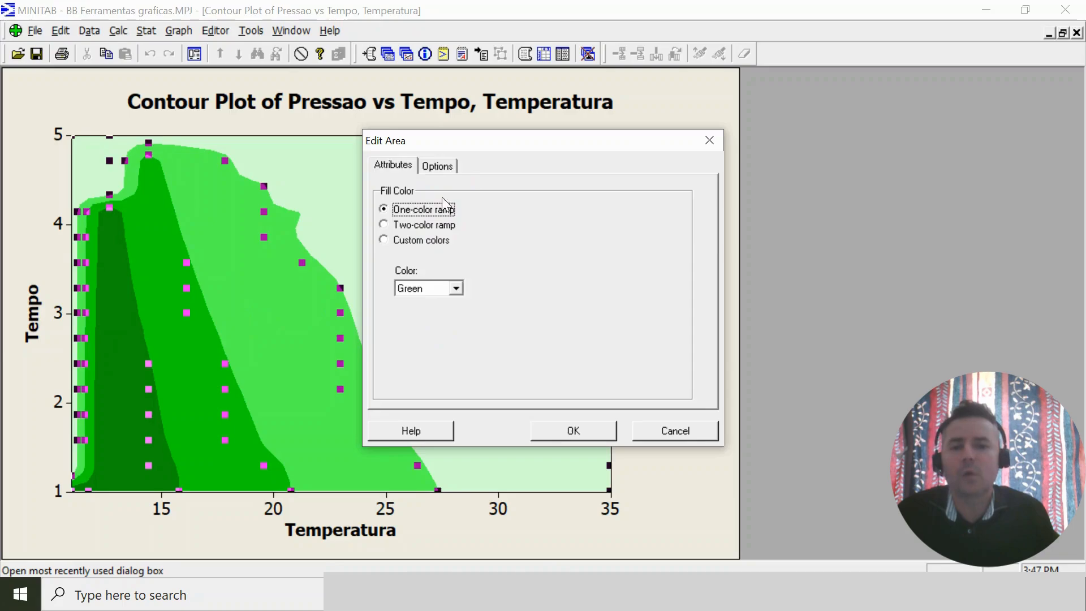
click(460, 290)
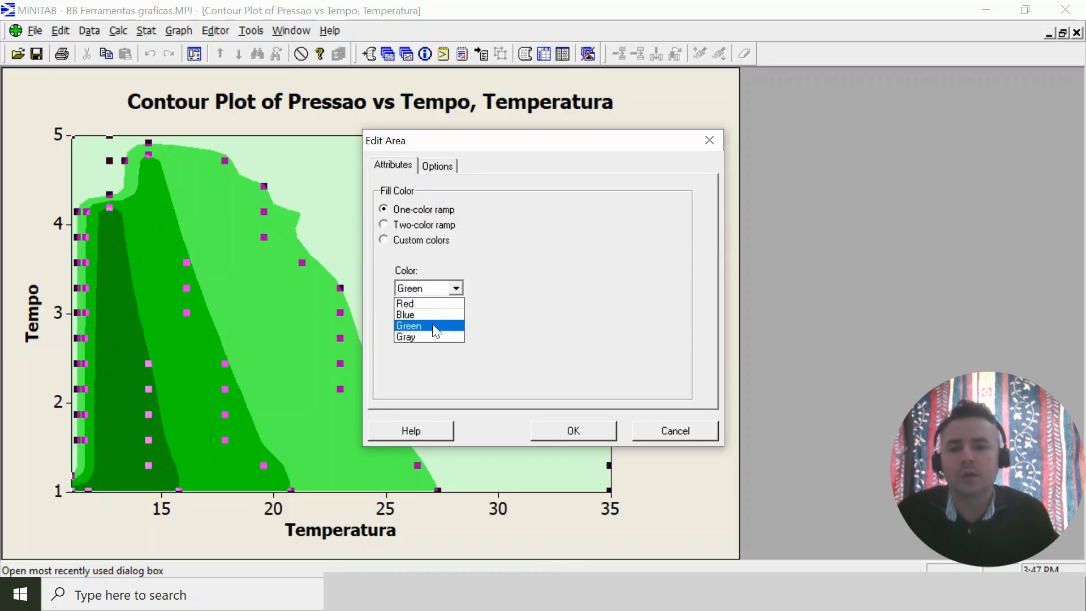
click(426, 335)
click(573, 431)
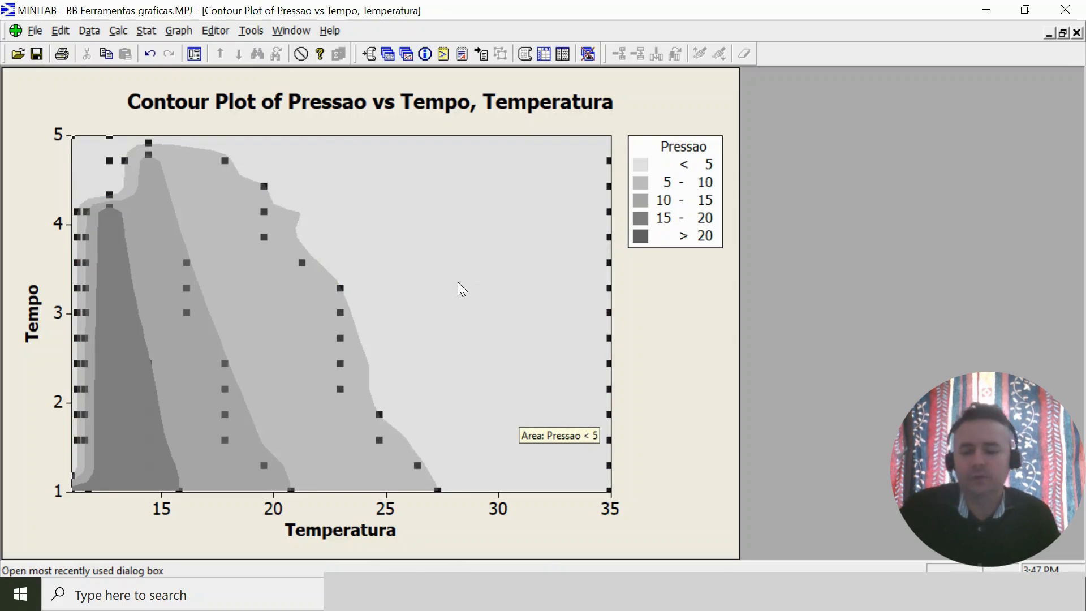
key(ctrl+z)
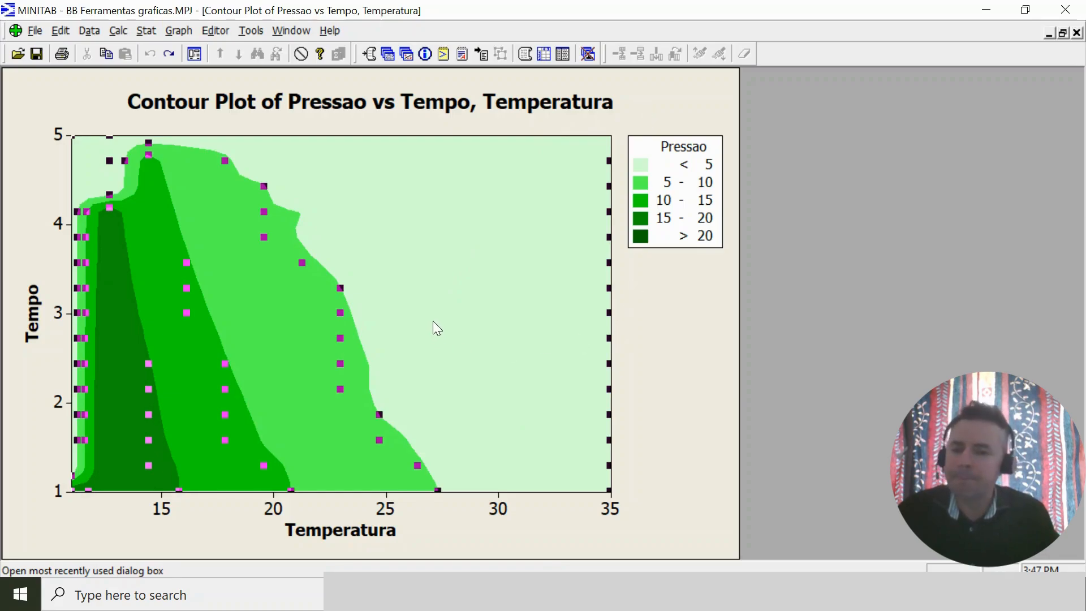
click(691, 357)
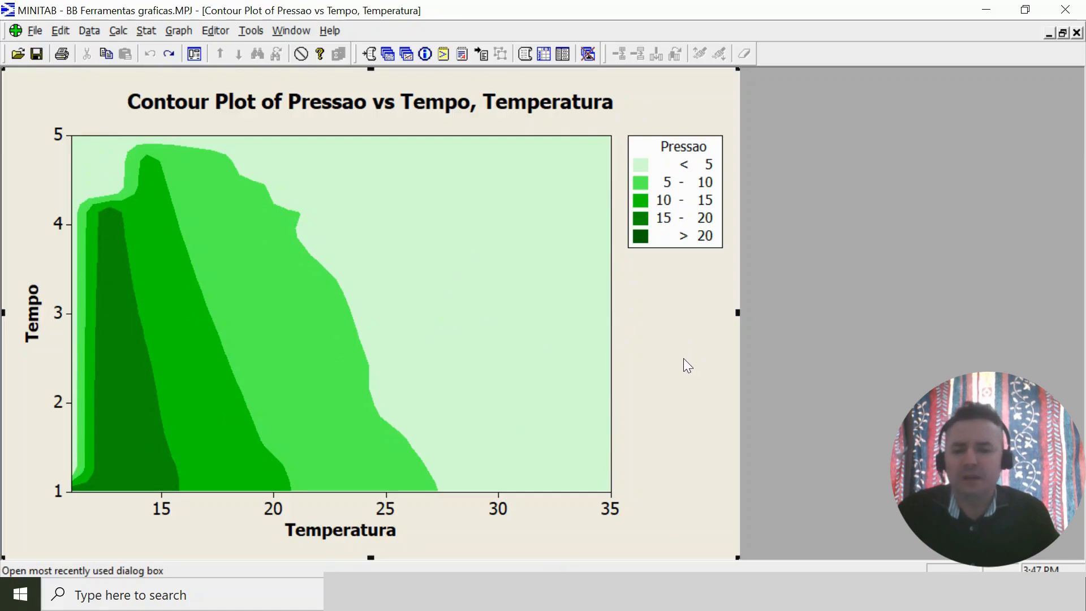